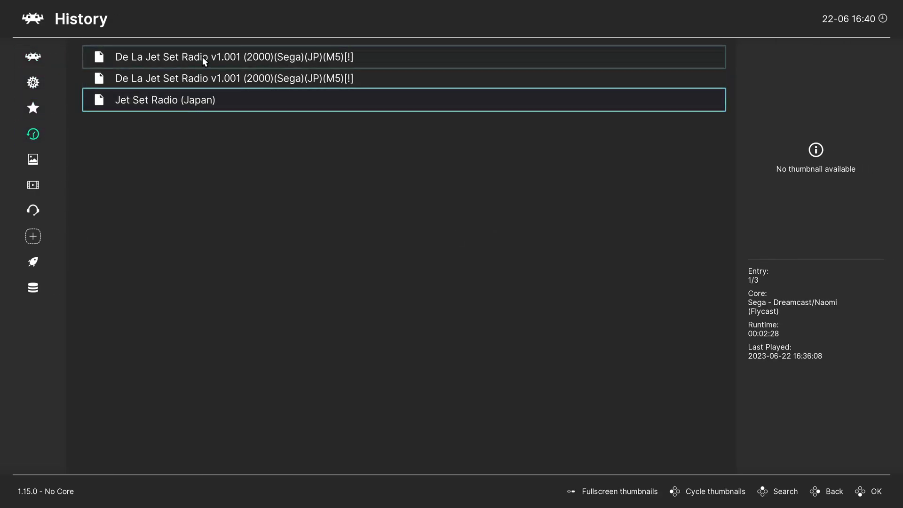
- Launch De La Jet Set Radio from History and show Flycast's Core Options > Emulation Hacks page
click(203, 58)
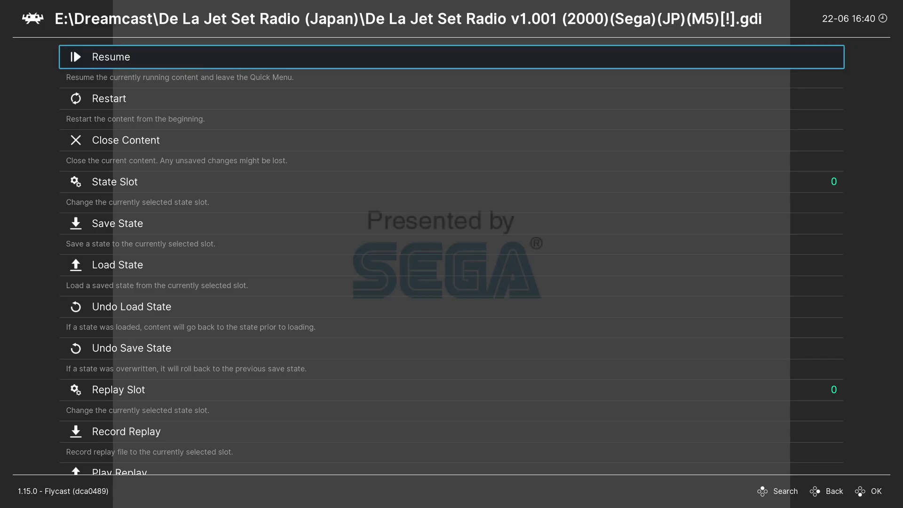
key(Down)
key(Down)
key(Down)
key(Down)
key(Down)
key(Down)
key(Down)
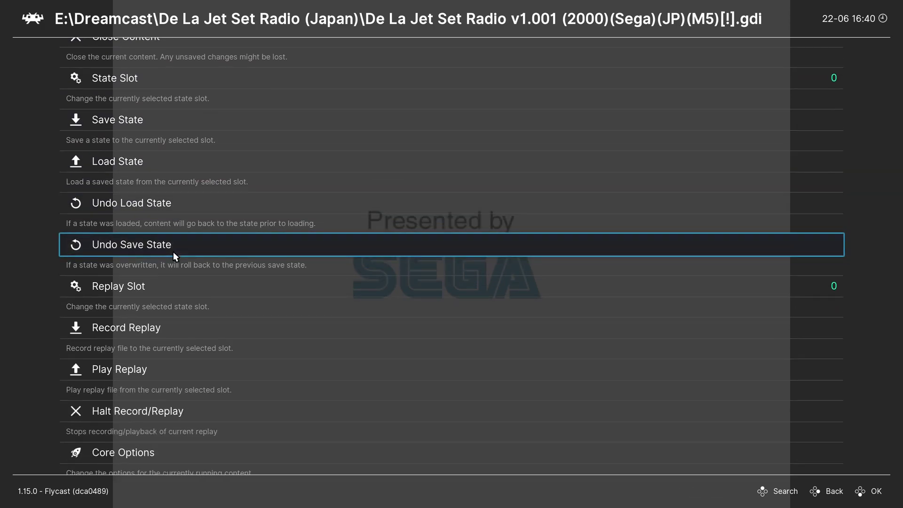
key(Down)
key(Down)
key(Down)
key(Down)
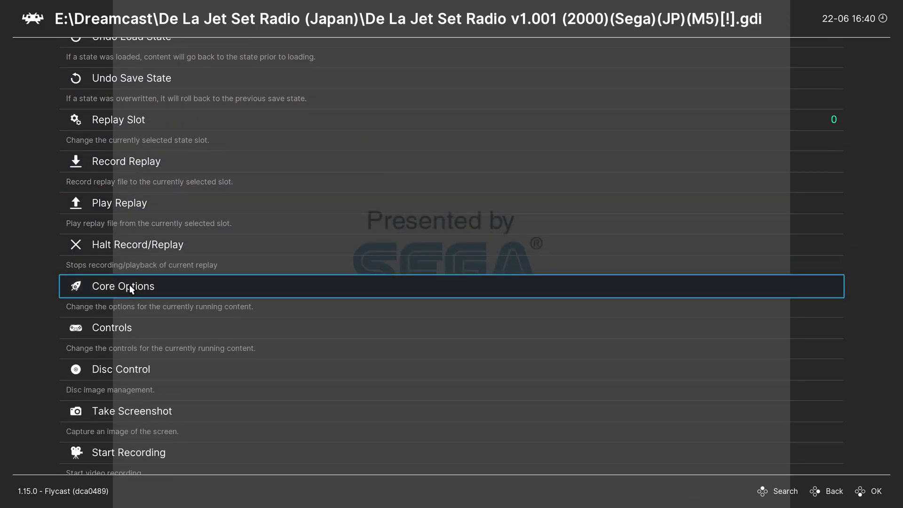
click(129, 284)
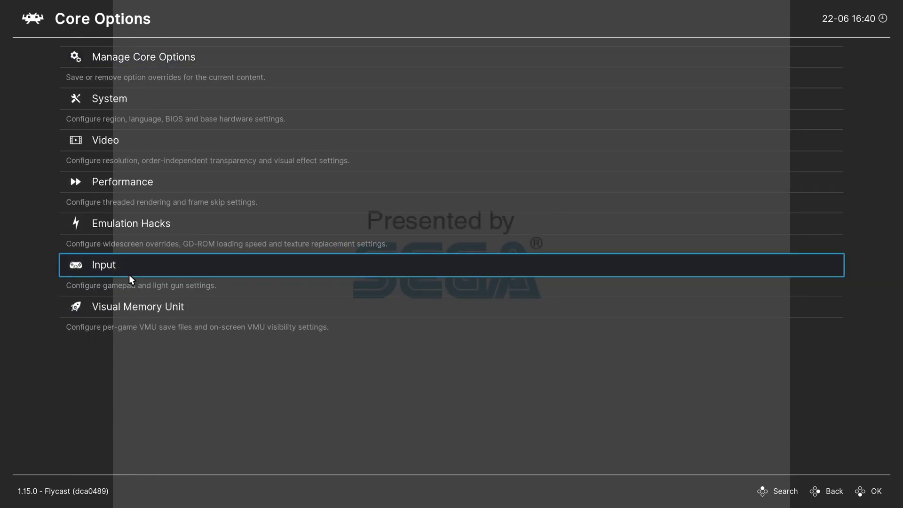
click(147, 227)
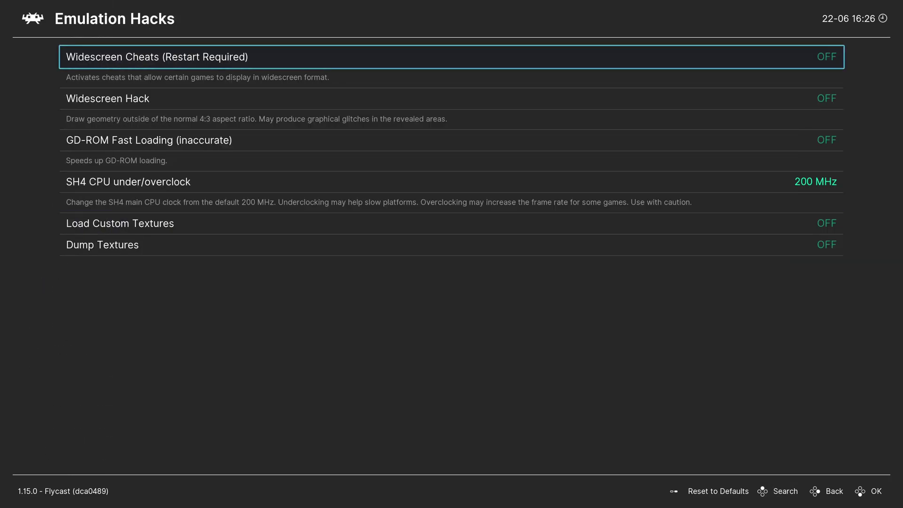
- Switch Dump Textures ON, fast-forward gameplay to dump textures, then set Dump Textures back OFF
key(Down)
key(Down)
key(Down)
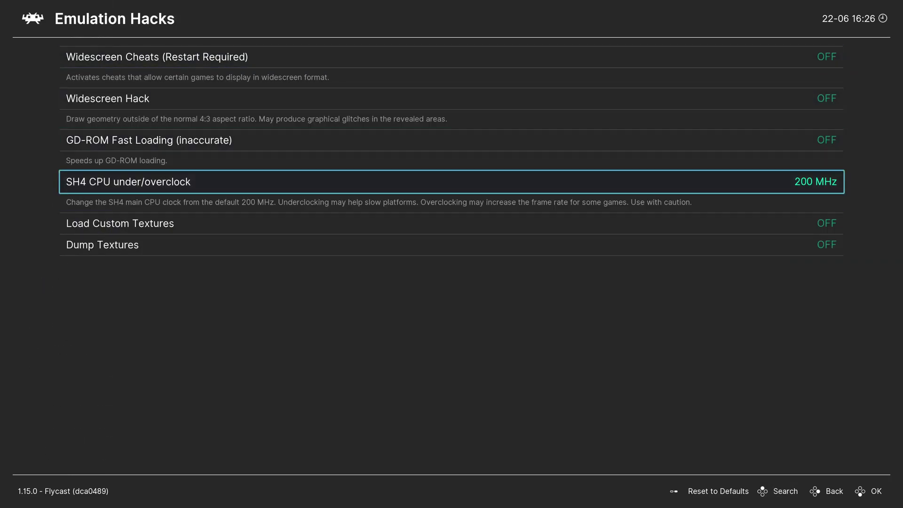
key(Down)
key(Down)
key(Return)
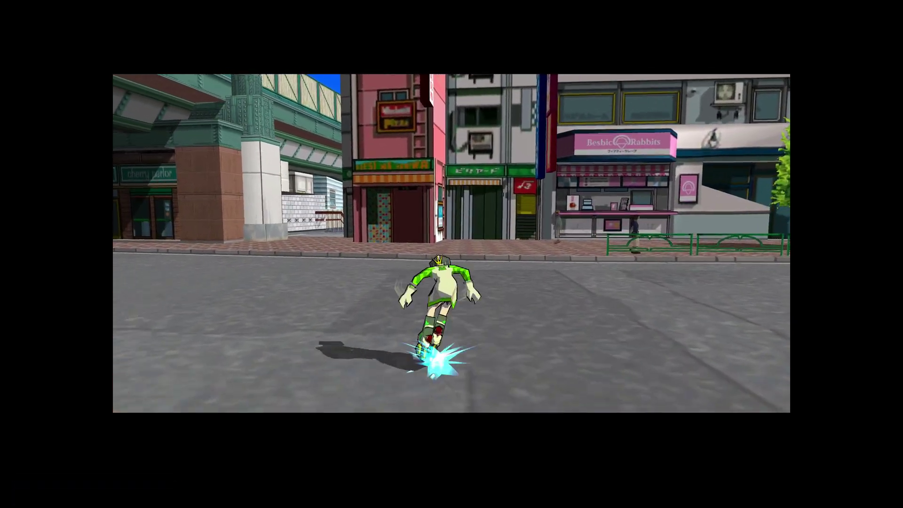
key(space)
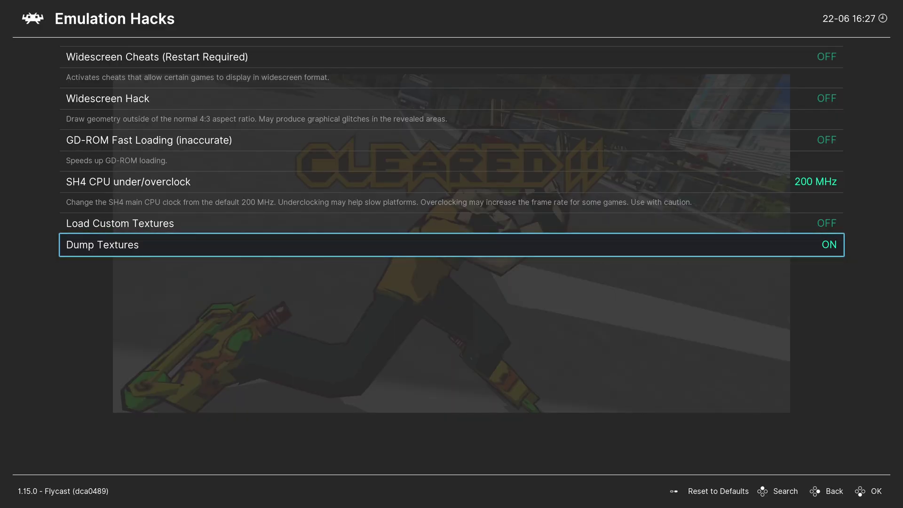
key(Left)
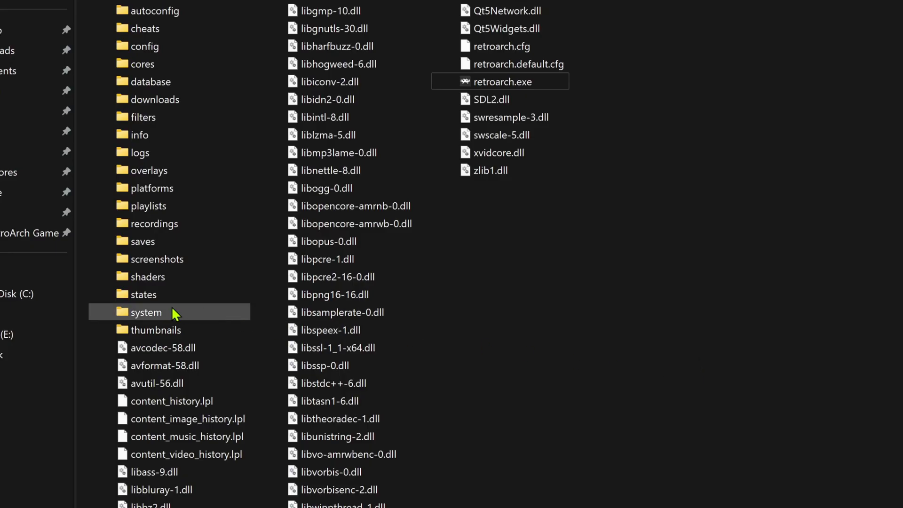
- Browse into RetroArch's system\dc\texdump folder
double_click(172, 309)
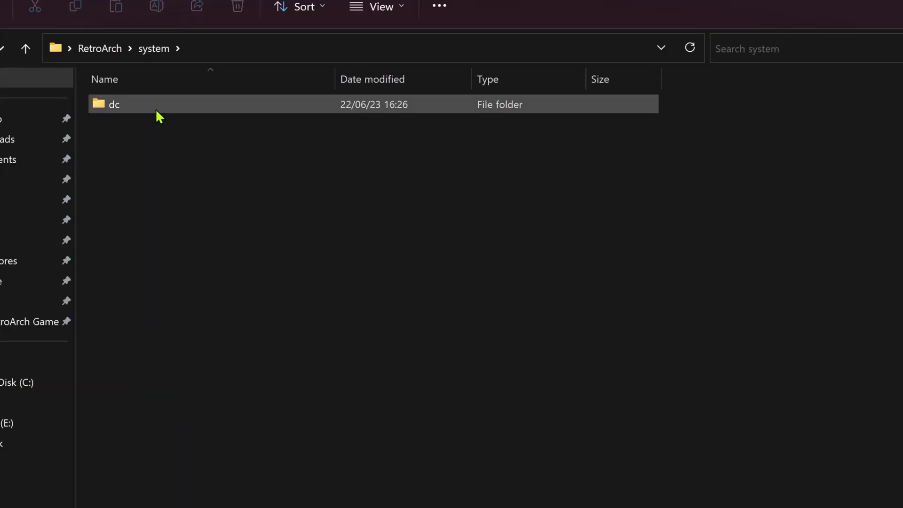
mouse_move(158, 113)
double_click(158, 113)
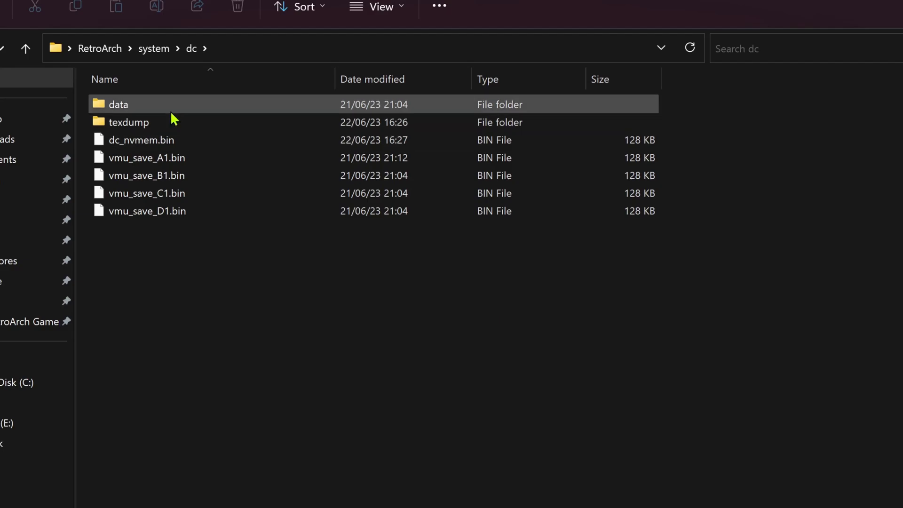
mouse_move(195, 125)
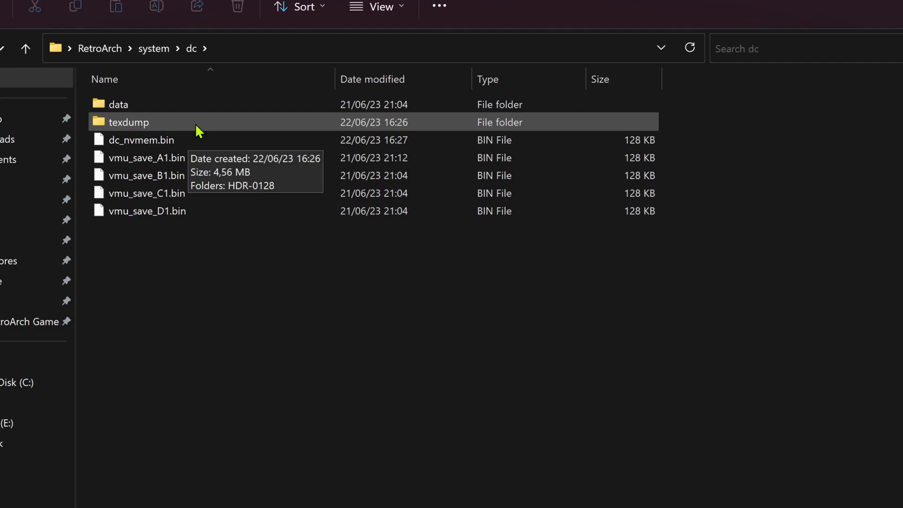
double_click(196, 125)
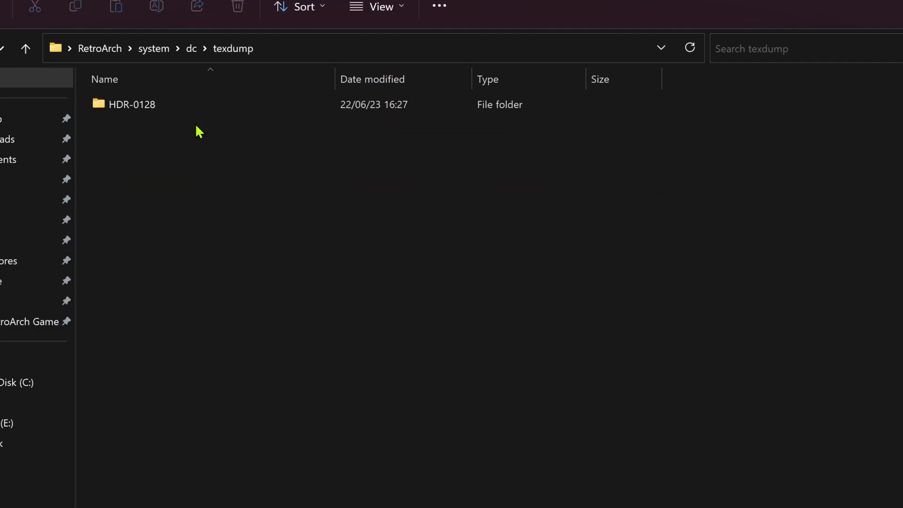
- Open the HDR-0128 folder and scroll through its dumped PNGs to find 91cf846b.png
click(149, 106)
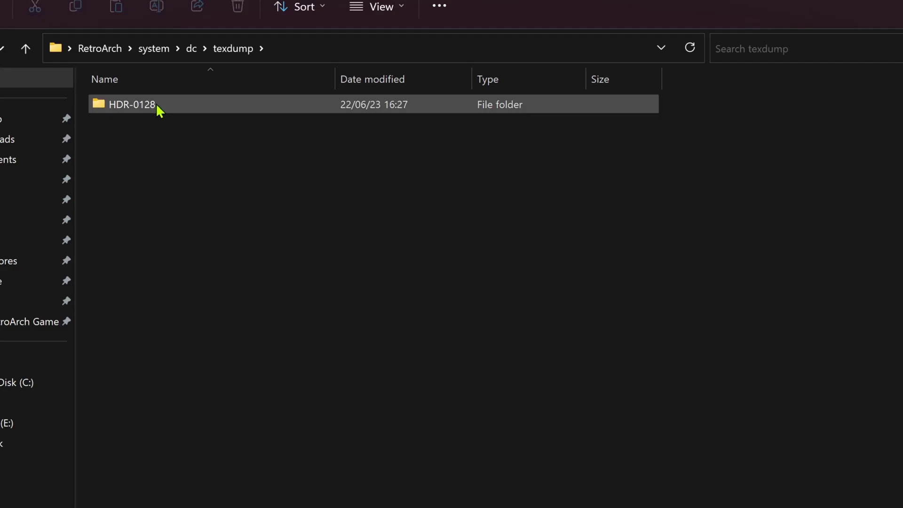
mouse_move(161, 106)
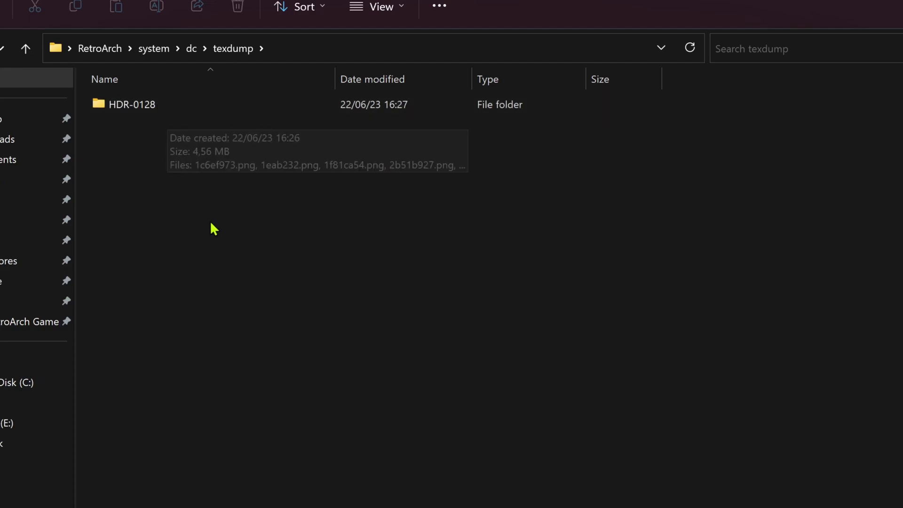
key(F2)
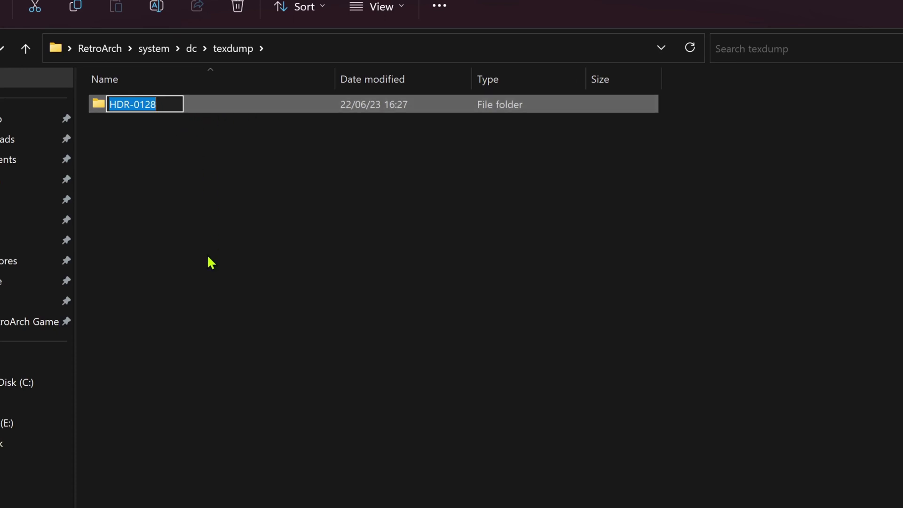
key(Return)
double_click(157, 104)
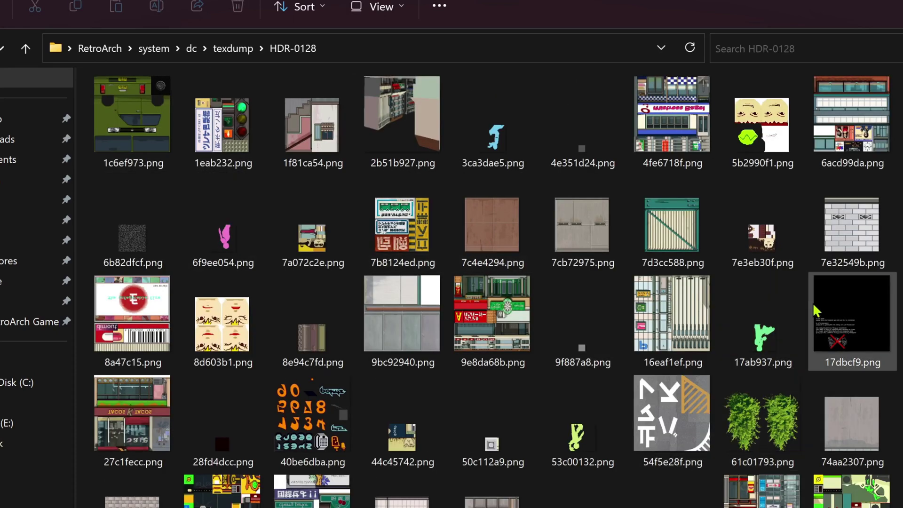
scroll(492, 287, down, 10)
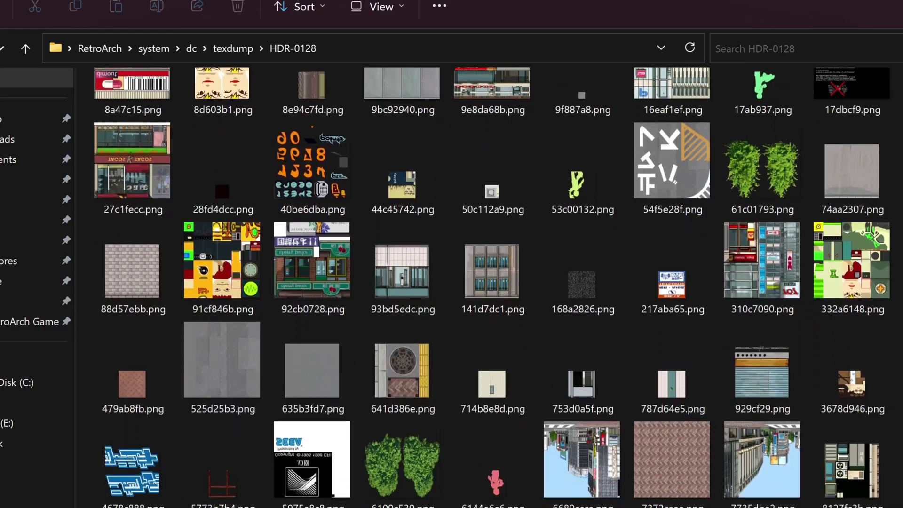
scroll(491, 286, down, 12)
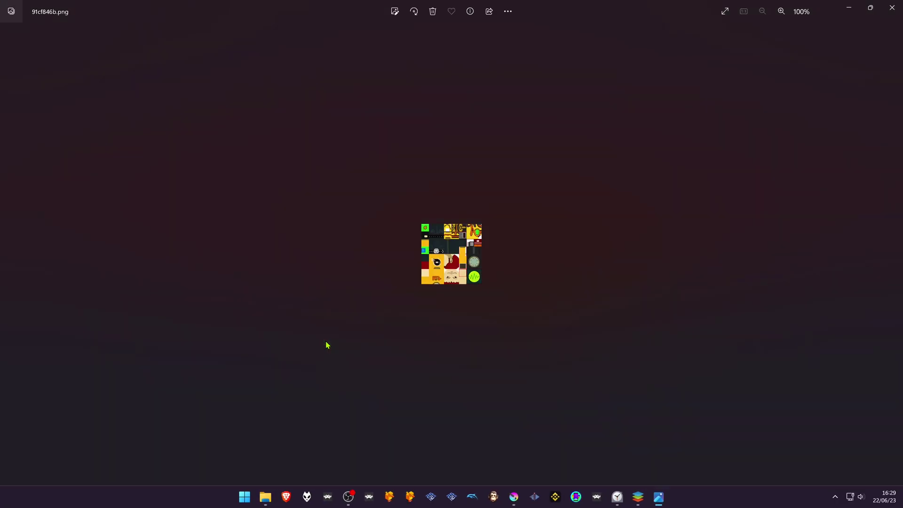
scroll(489, 289, up, 2)
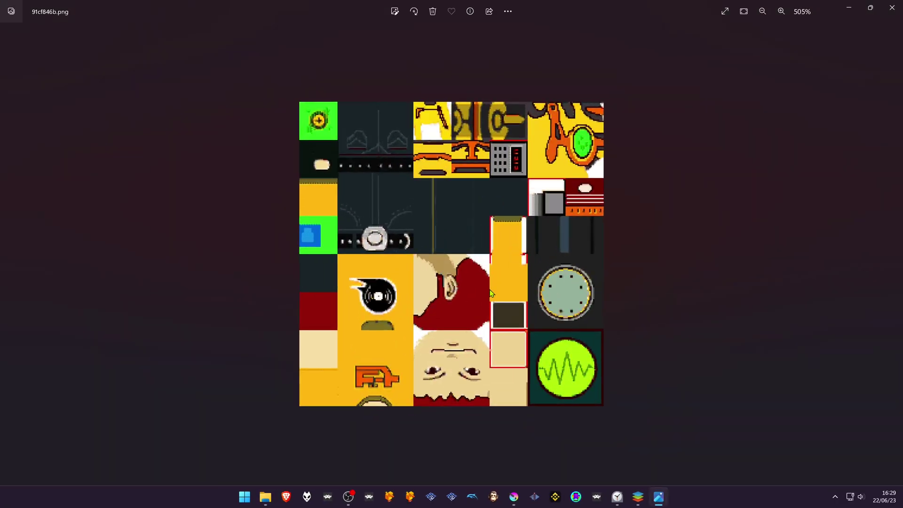
- Close the preview and load 91cf846b.png into Krita, zoomed out to fit
click(892, 6)
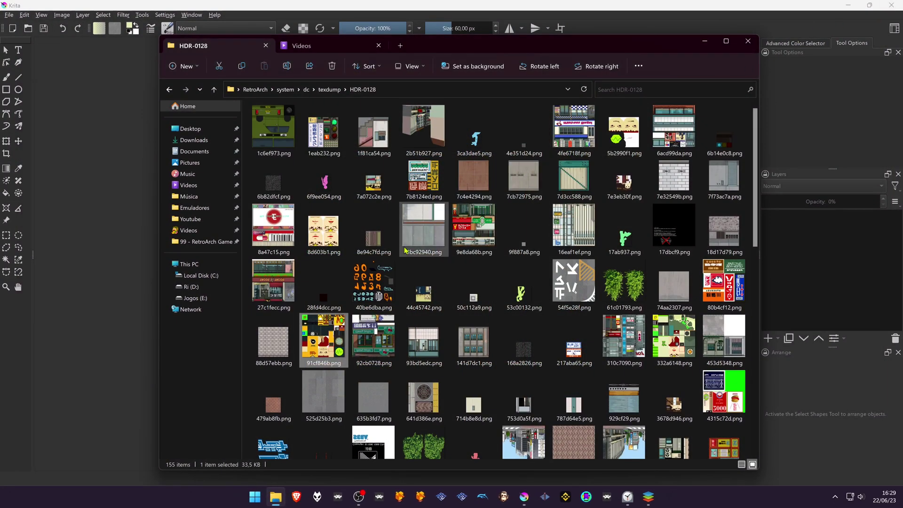
drag(321, 338, 115, 252)
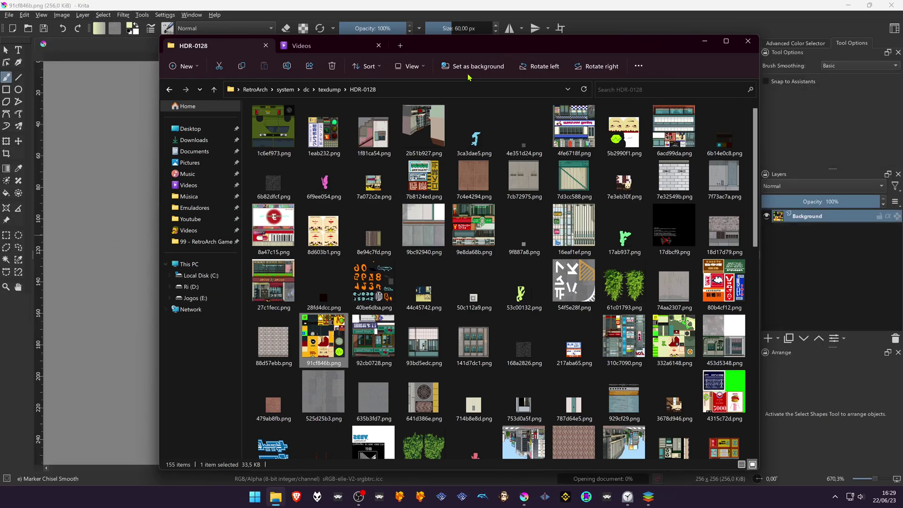
click(704, 42)
key(minus)
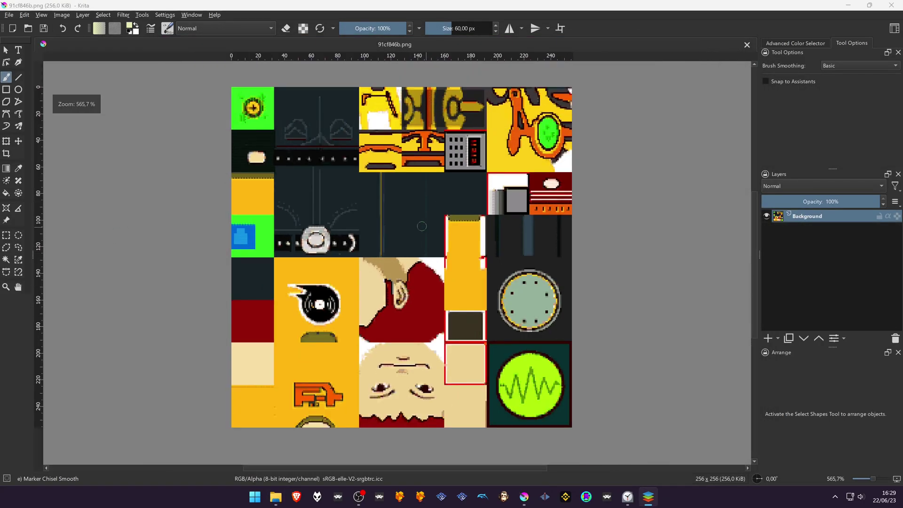
- Rotate the texture 90° to the right twice so it is upside down
click(62, 15)
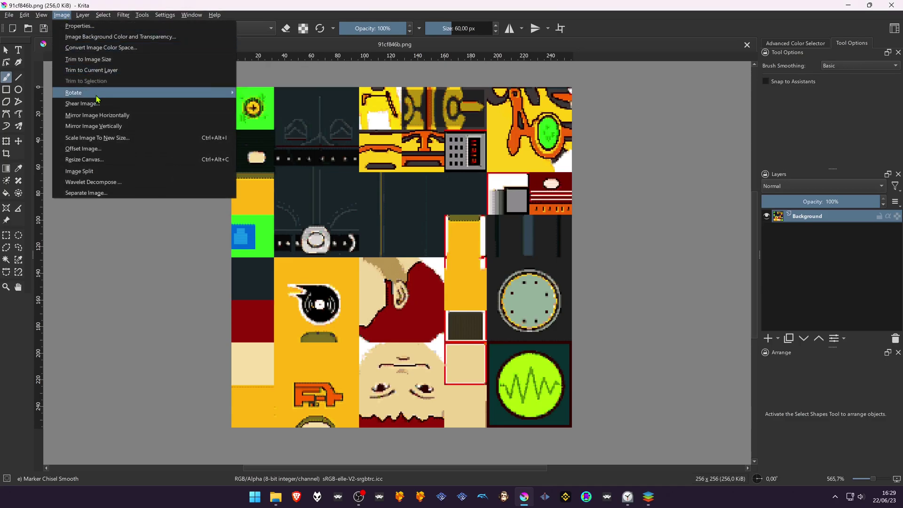
mouse_move(97, 93)
click(286, 105)
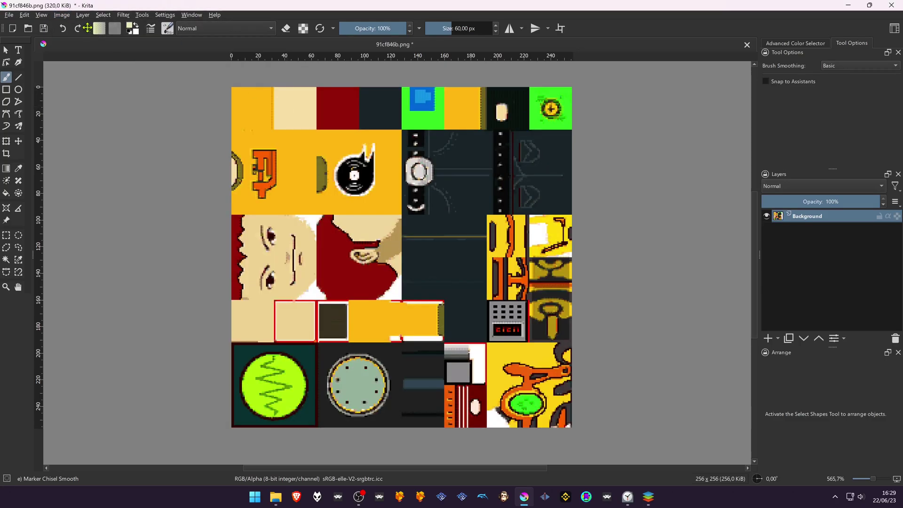
click(66, 17)
mouse_move(96, 94)
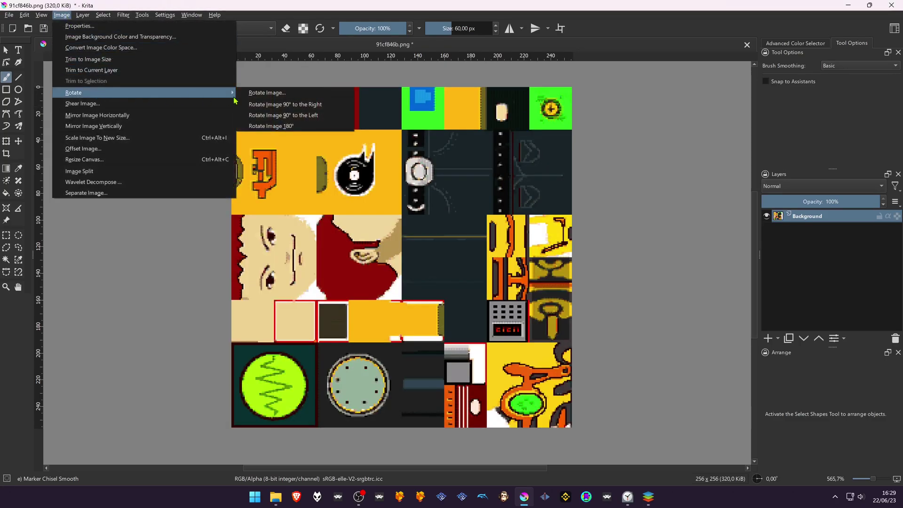
click(277, 105)
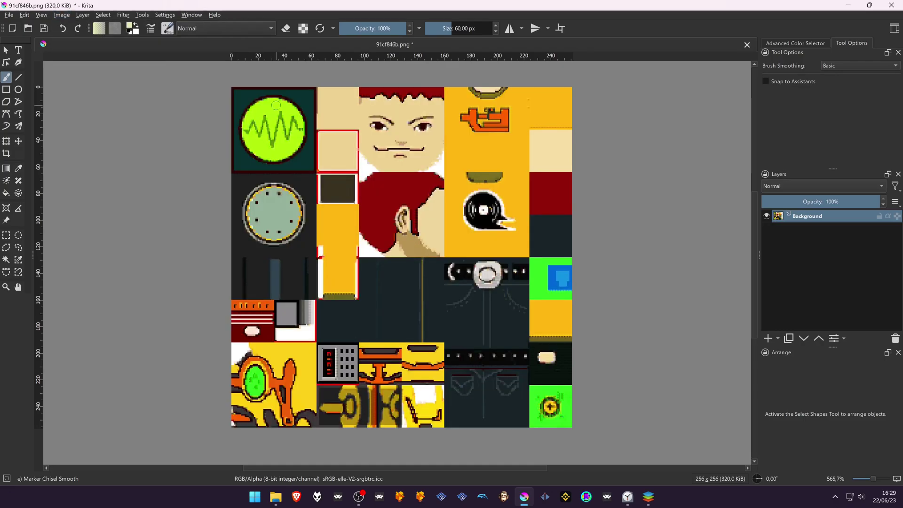
click(66, 17)
- Scale the texture to 1024×1024 px with Nearest Neighbor filtering
click(111, 136)
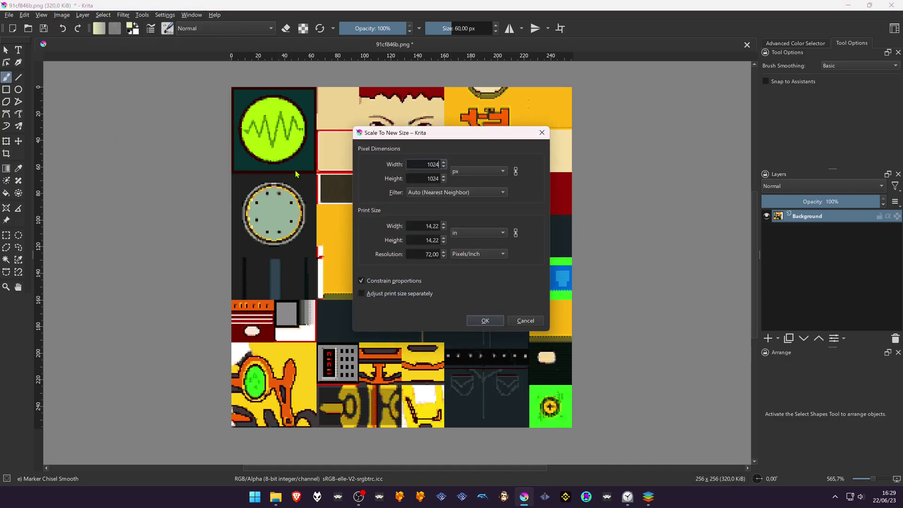
click(484, 321)
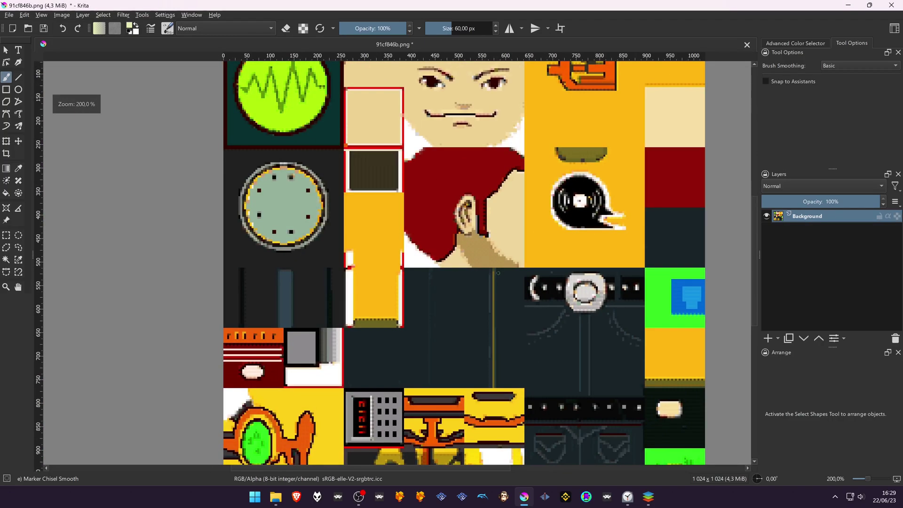
scroll(416, 220, down, 2)
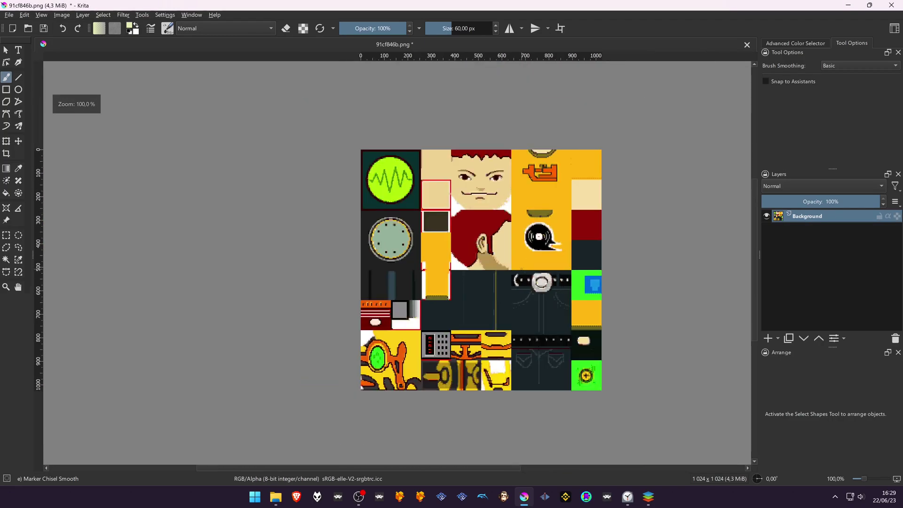
scroll(415, 219, up, 1)
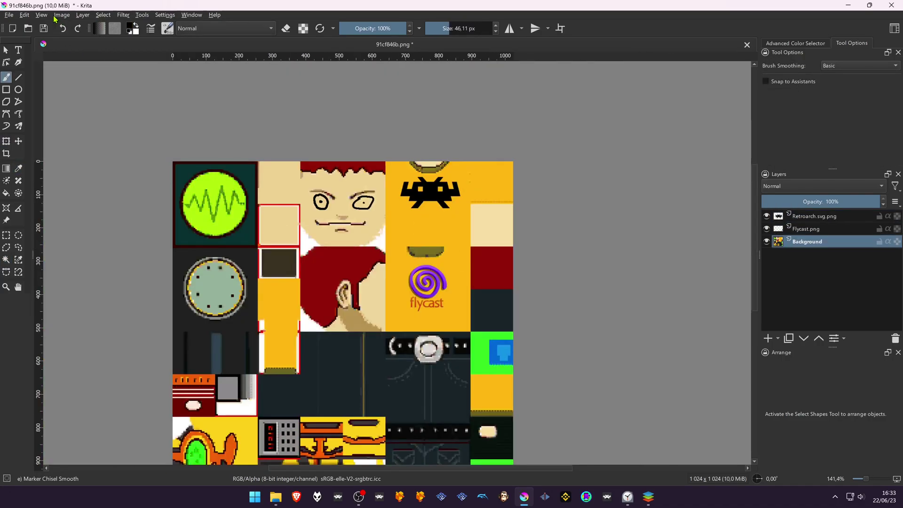
click(62, 15)
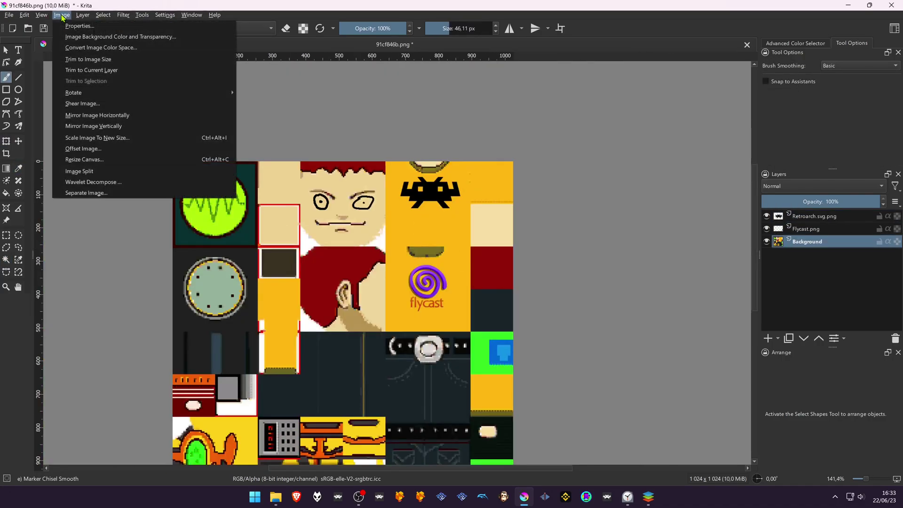
- Rotate the 1024×1024 texture two quarter turns so the Flycast and RetroArch logos are upside down
mouse_move(125, 94)
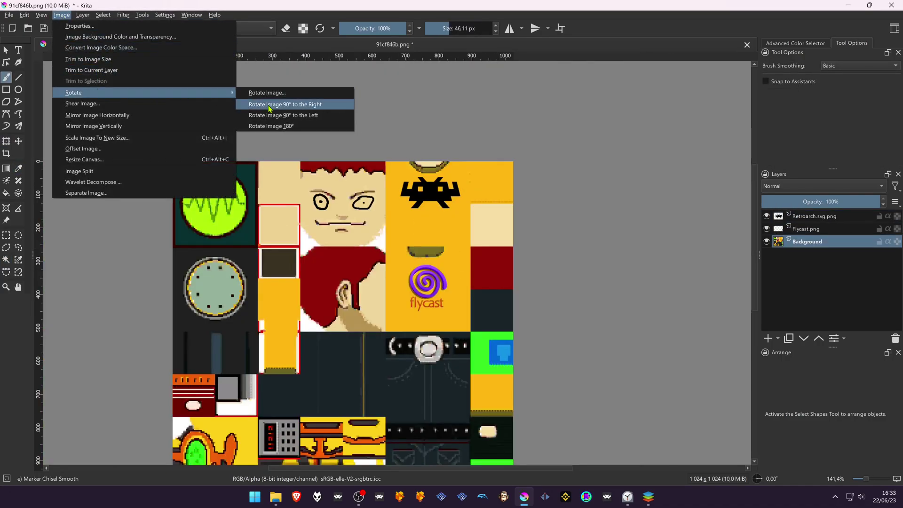
click(282, 115)
click(62, 15)
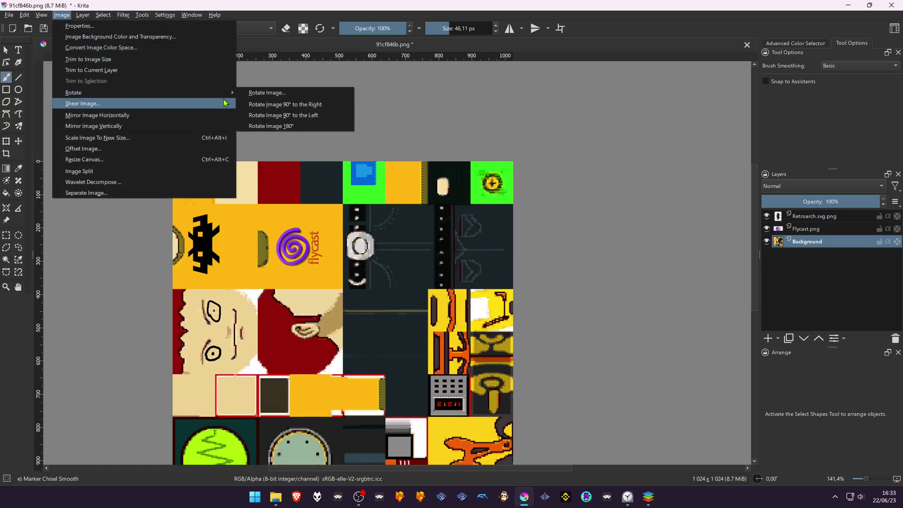
click(283, 116)
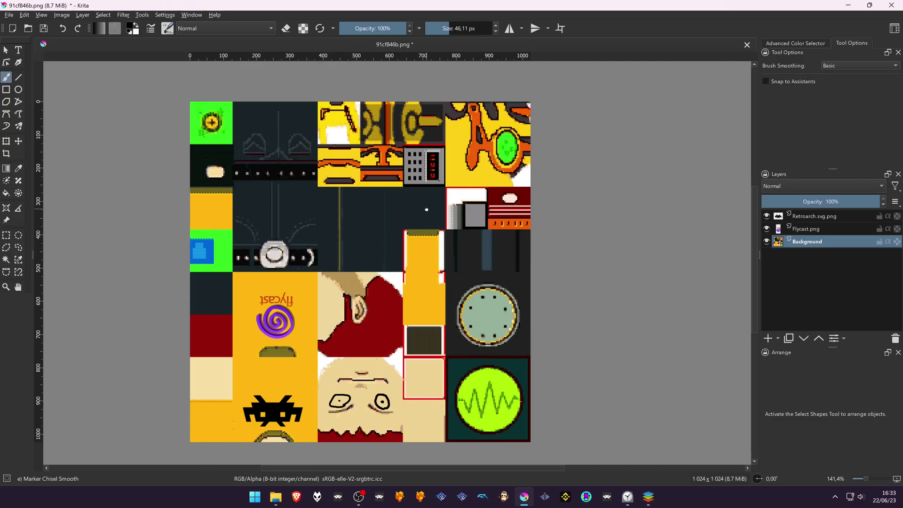
- Go up from HDR-0128 to the dc folder and create a new folder named textures
click(276, 497)
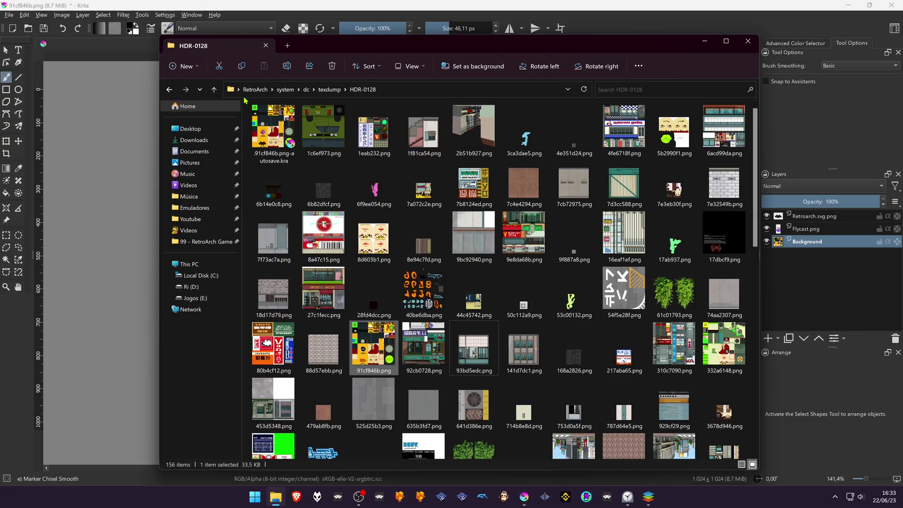
click(329, 89)
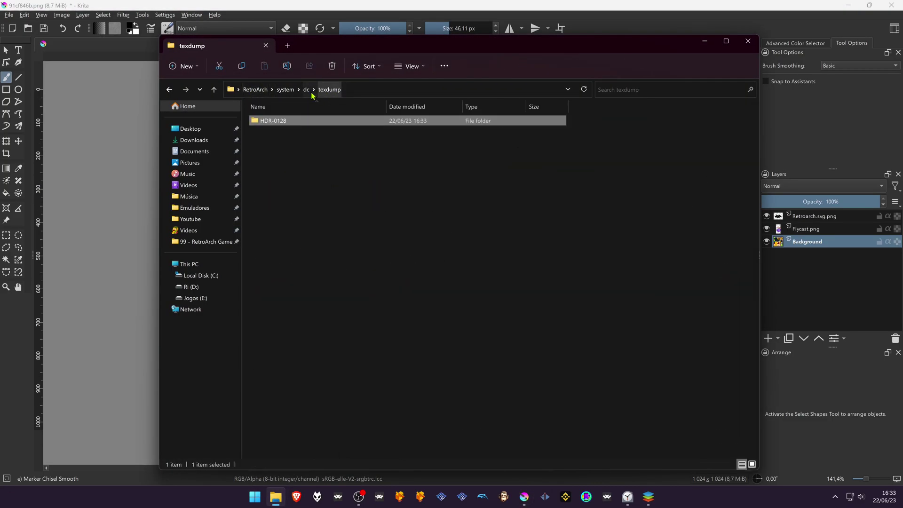
click(306, 89)
click(295, 248)
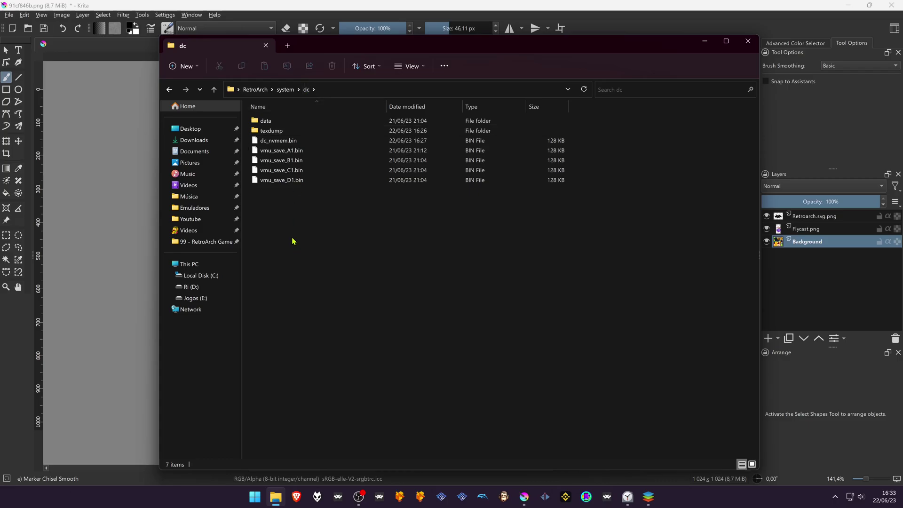
right_click(292, 240)
mouse_move(335, 313)
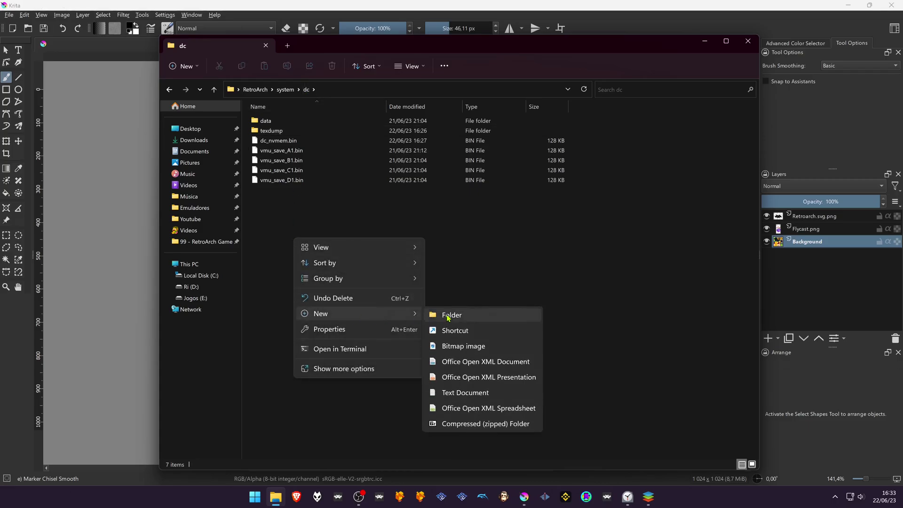
click(442, 315)
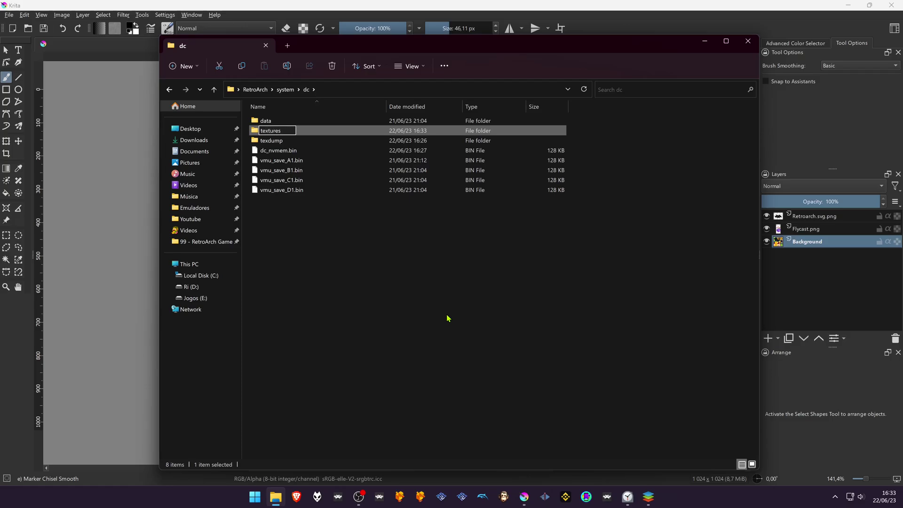
click(448, 318)
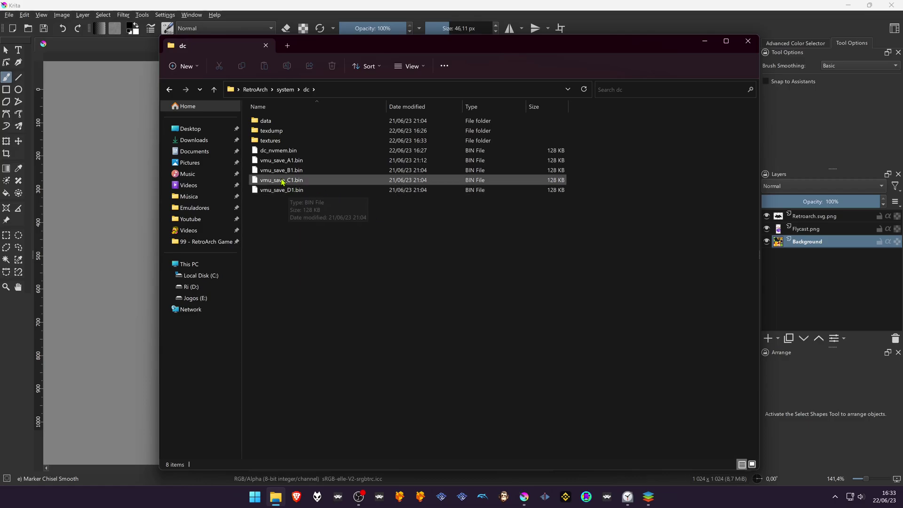
- Copy the HDR-0128 folder name from texdump without renaming it
double_click(287, 137)
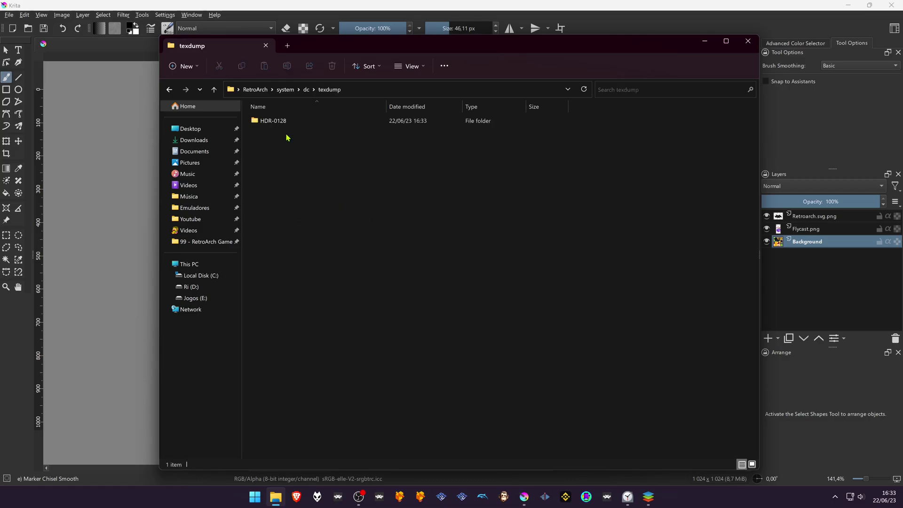
click(284, 121)
click(293, 122)
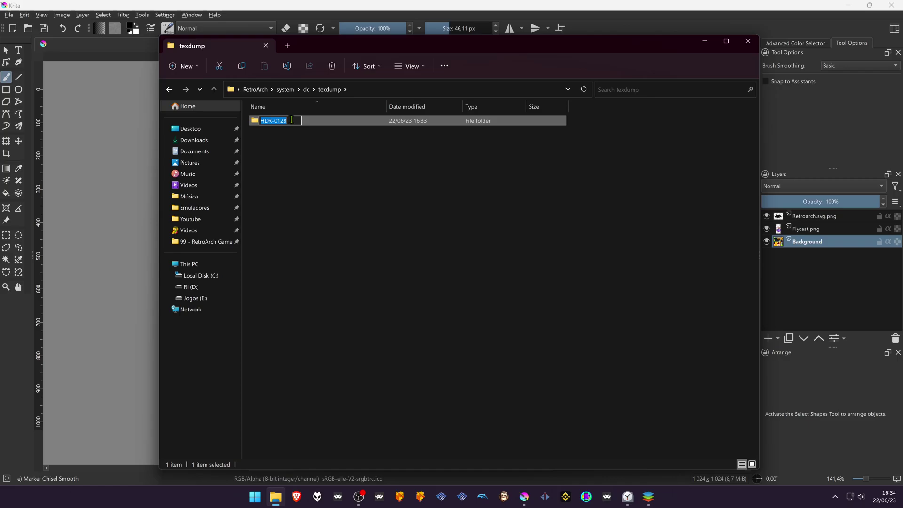
right_click(284, 119)
click(306, 149)
key(Escape)
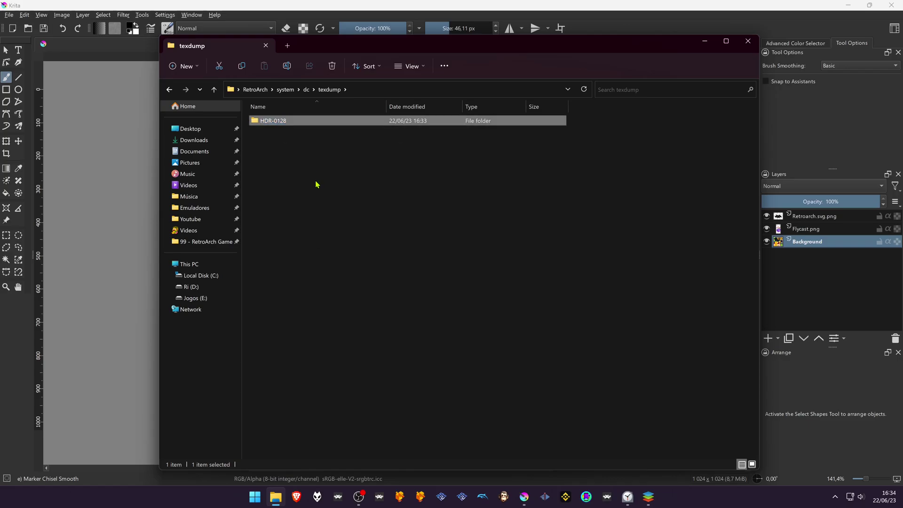
- Create a folder named HDR-0128 inside dc\textures, then return to Krita
key(alt+Up)
click(282, 141)
double_click(285, 141)
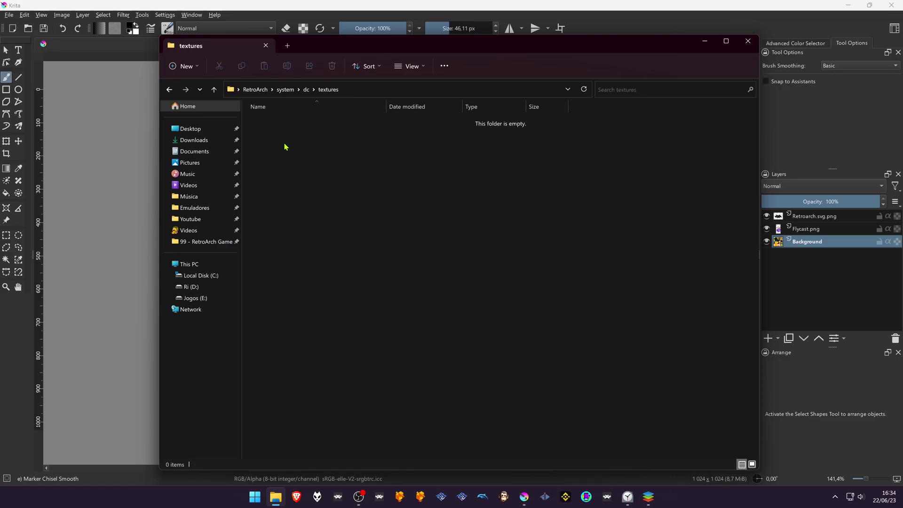
right_click(285, 146)
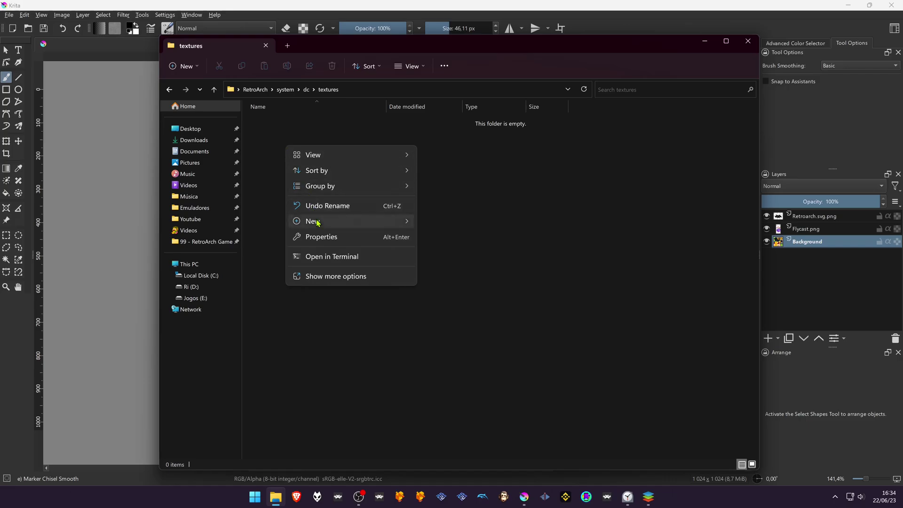
mouse_move(345, 223)
click(443, 225)
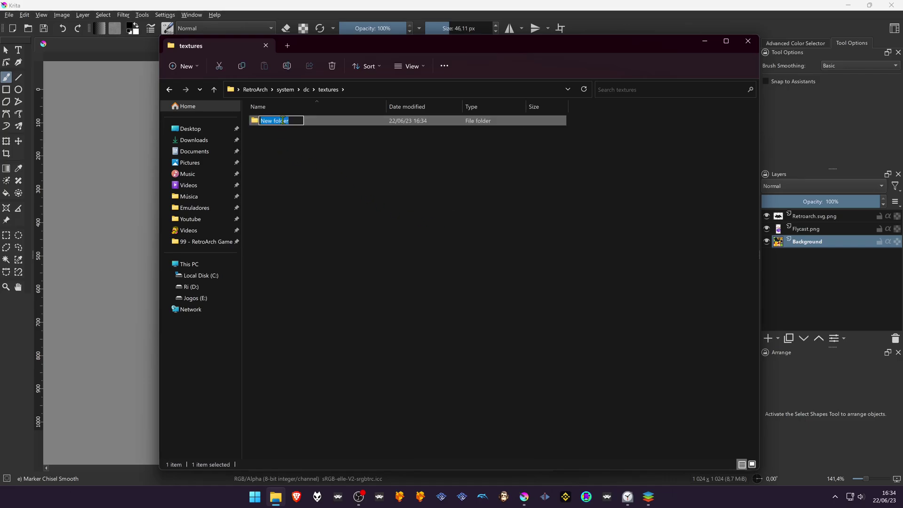
right_click(282, 120)
click(310, 167)
click(396, 221)
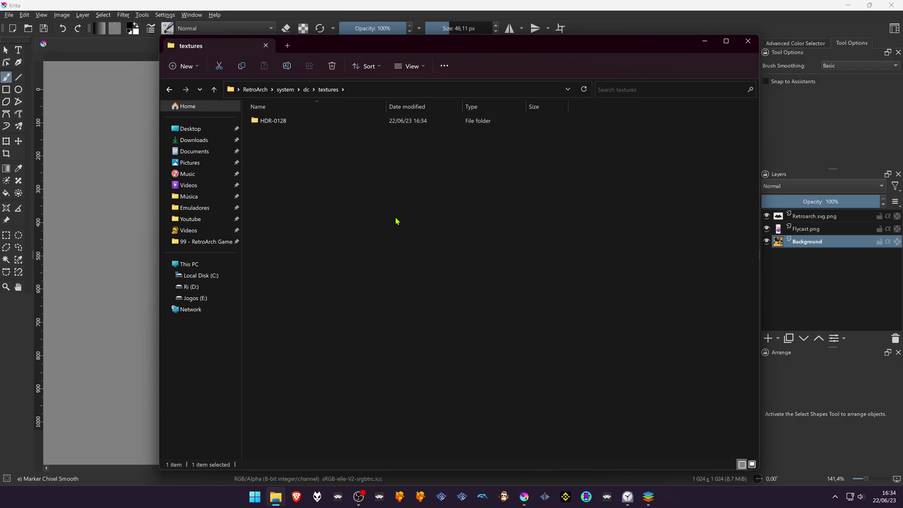
click(335, 4)
- Export the edited texture as 91cf846b.png into dc\textures\HDR-0128, accepting default PNG options
click(8, 14)
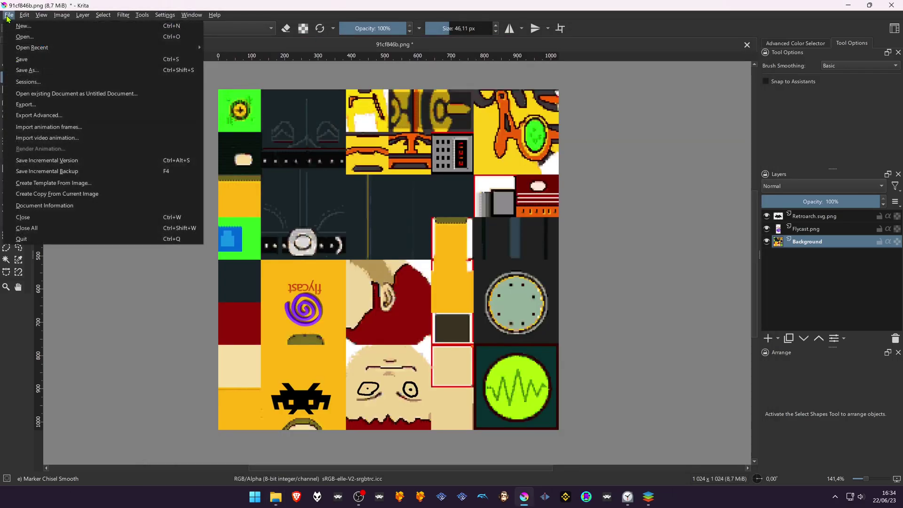
click(39, 108)
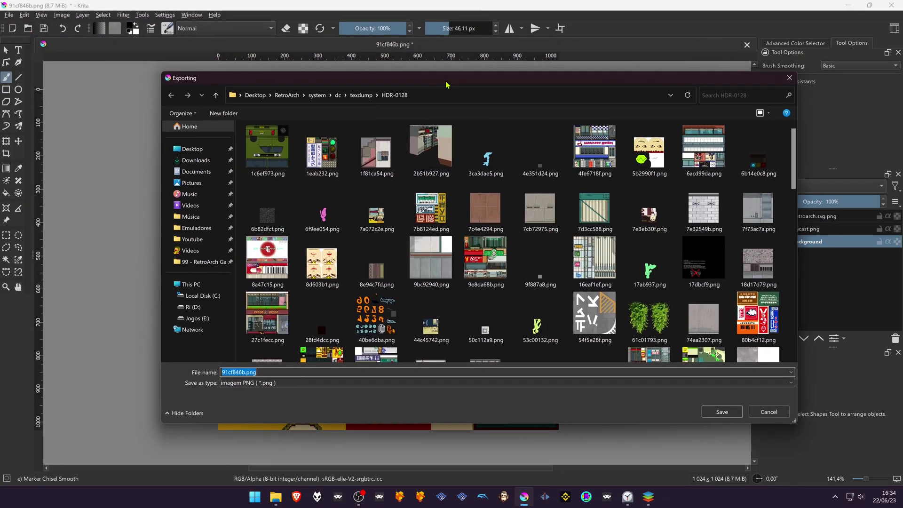
click(361, 95)
click(338, 96)
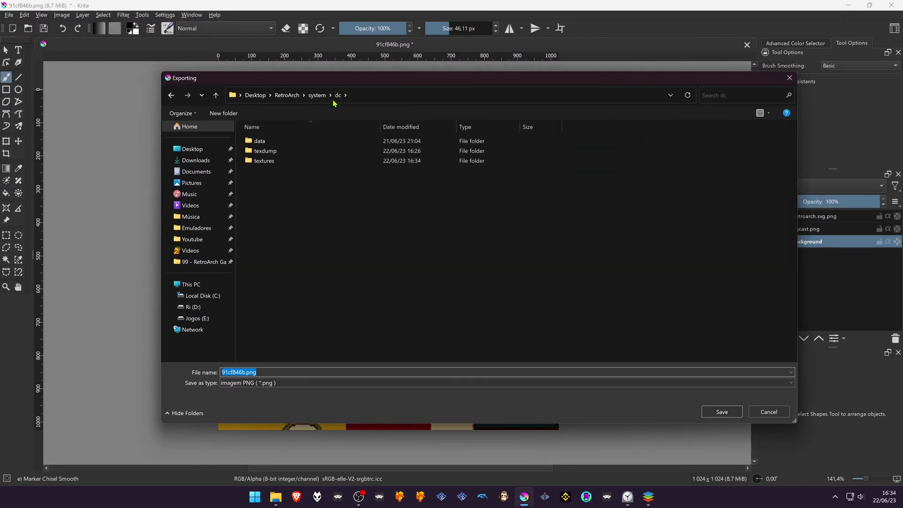
double_click(276, 161)
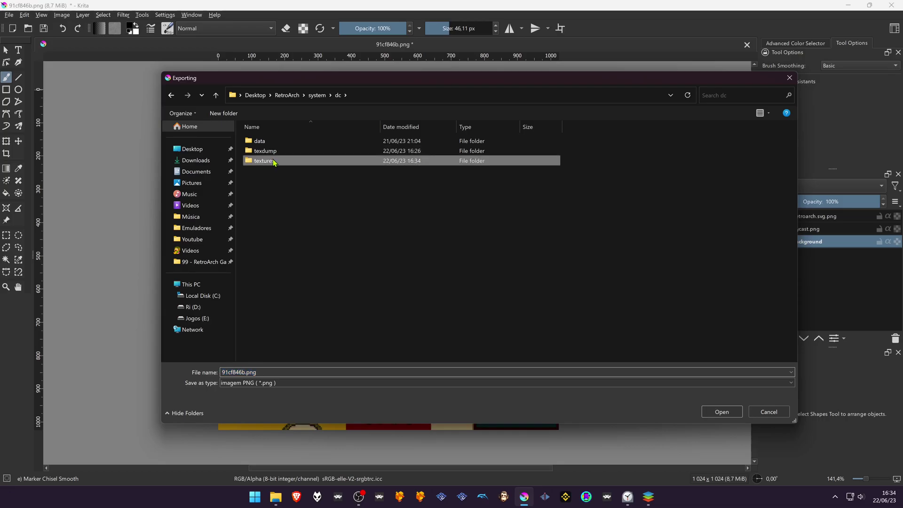
double_click(268, 141)
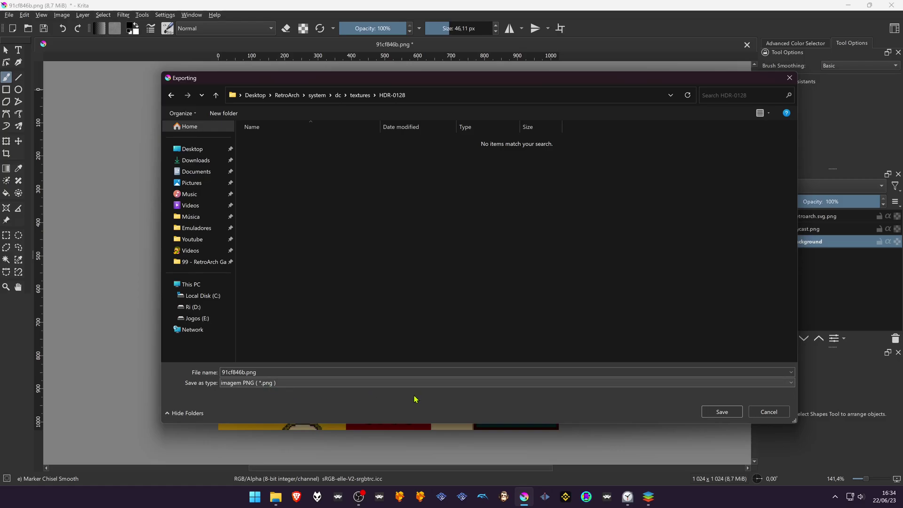
click(721, 412)
click(494, 328)
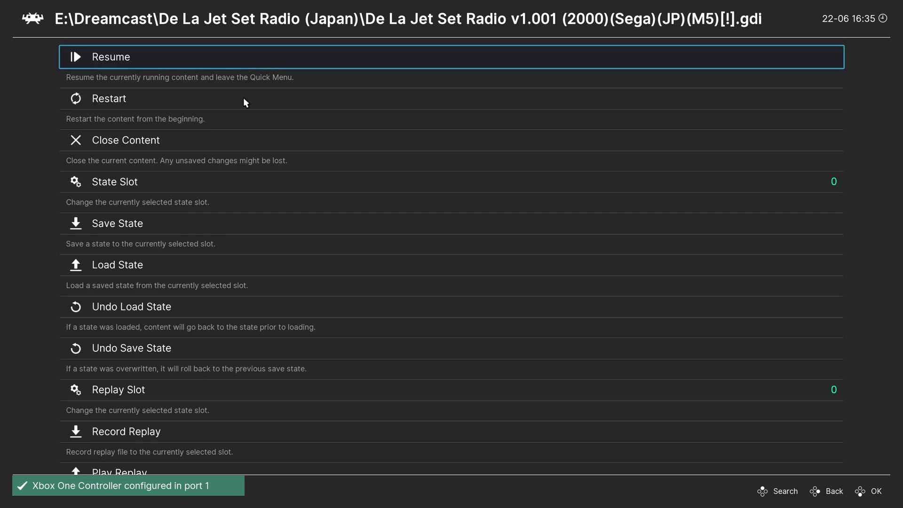
- Set Load Custom Textures to ON under Core Options > Emulation Hacks
scroll(214, 302, down, 12)
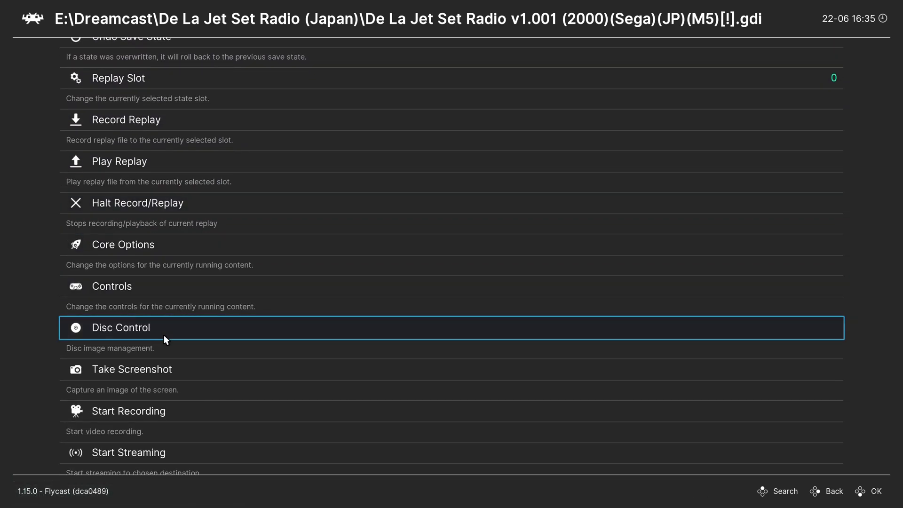
click(157, 251)
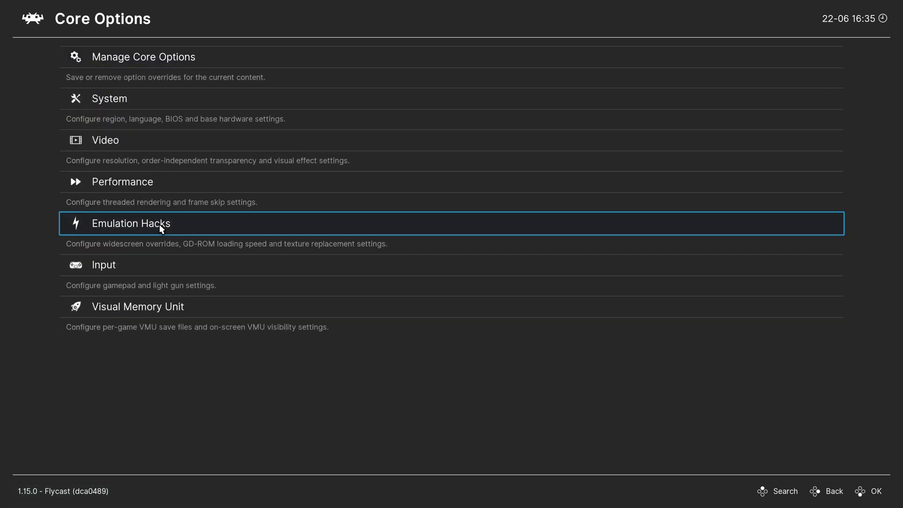
click(189, 226)
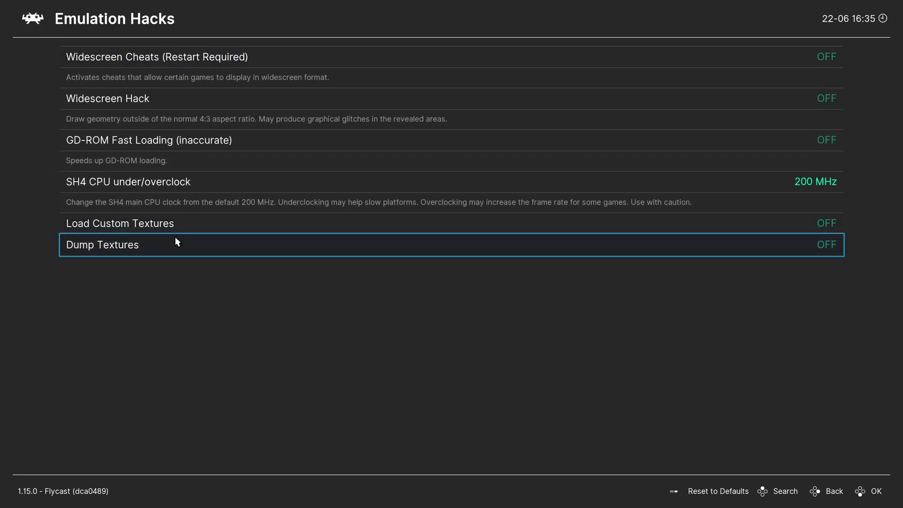
click(183, 221)
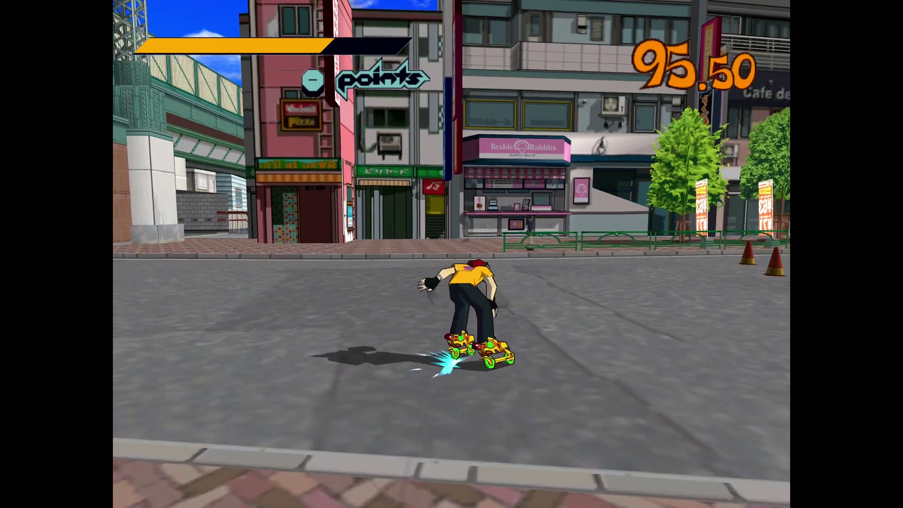
- Skate Jet Set Radio's character over the rail and car, facing the camera to show the black-logo shirt
key(space)
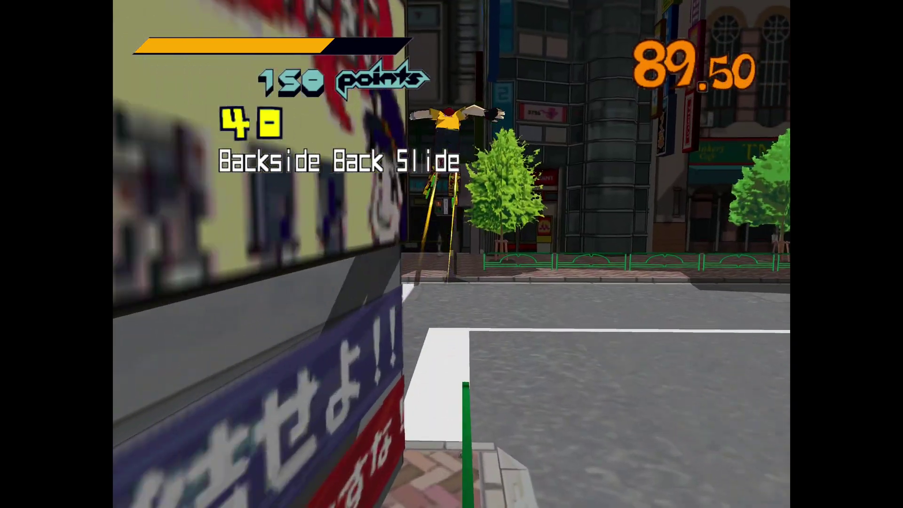
key(Down)
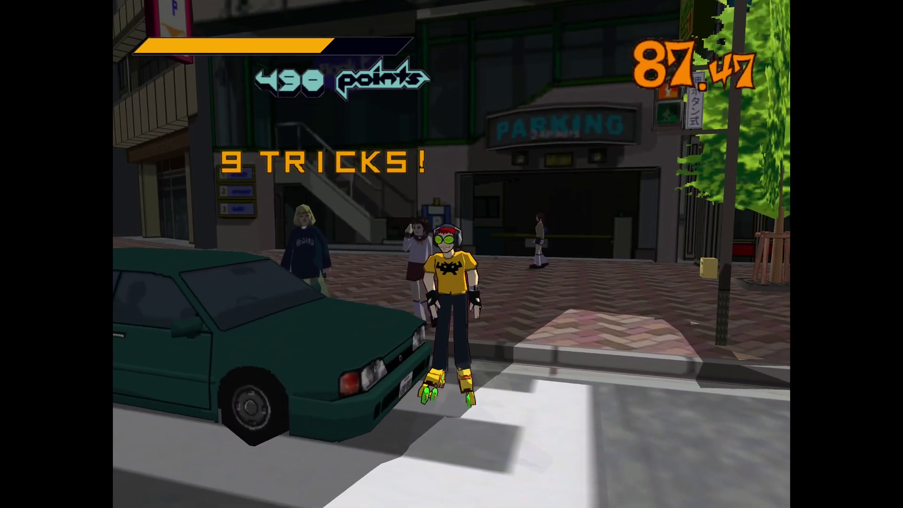
key(Down)
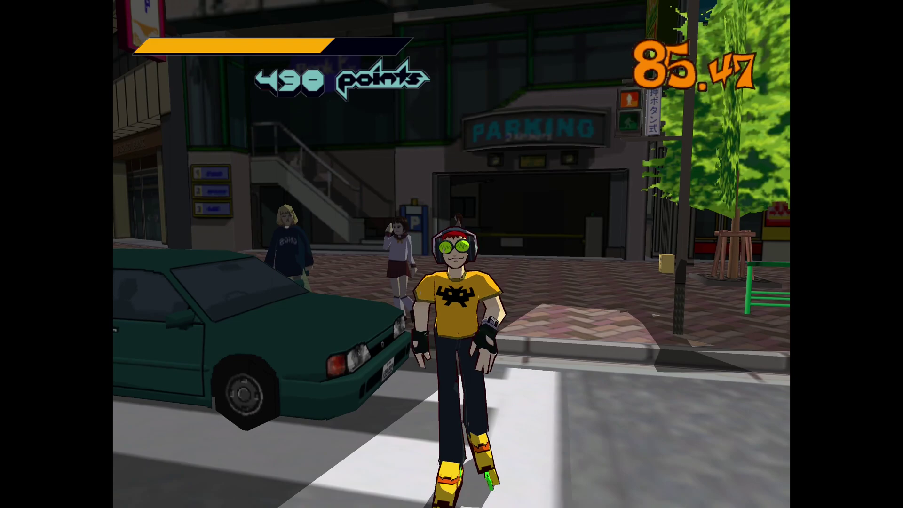
key(Up)
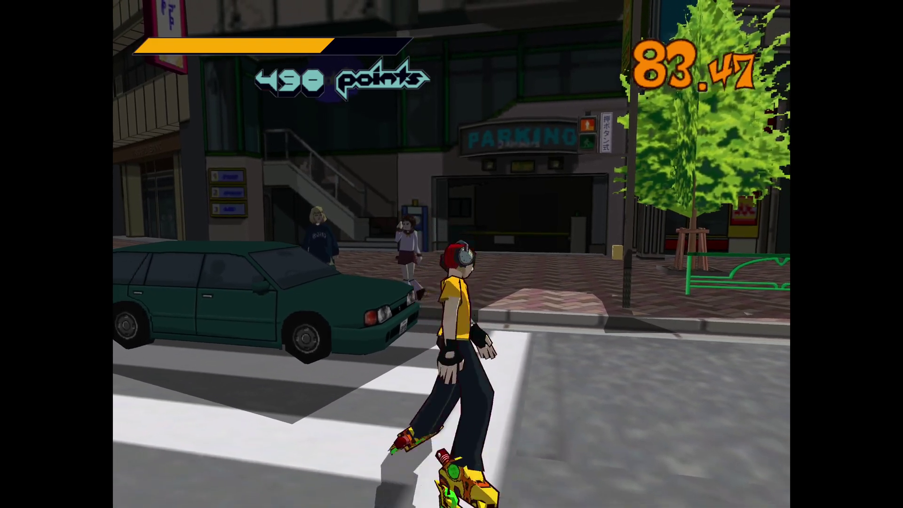
key(space)
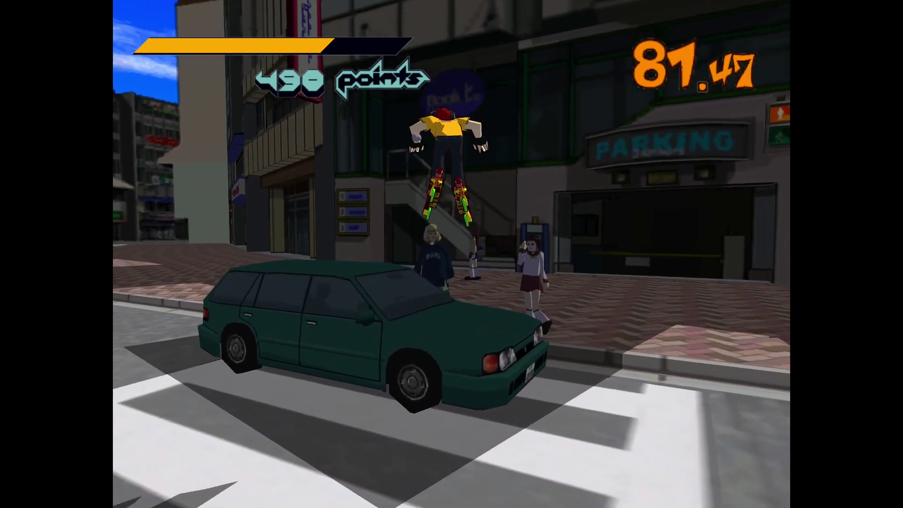